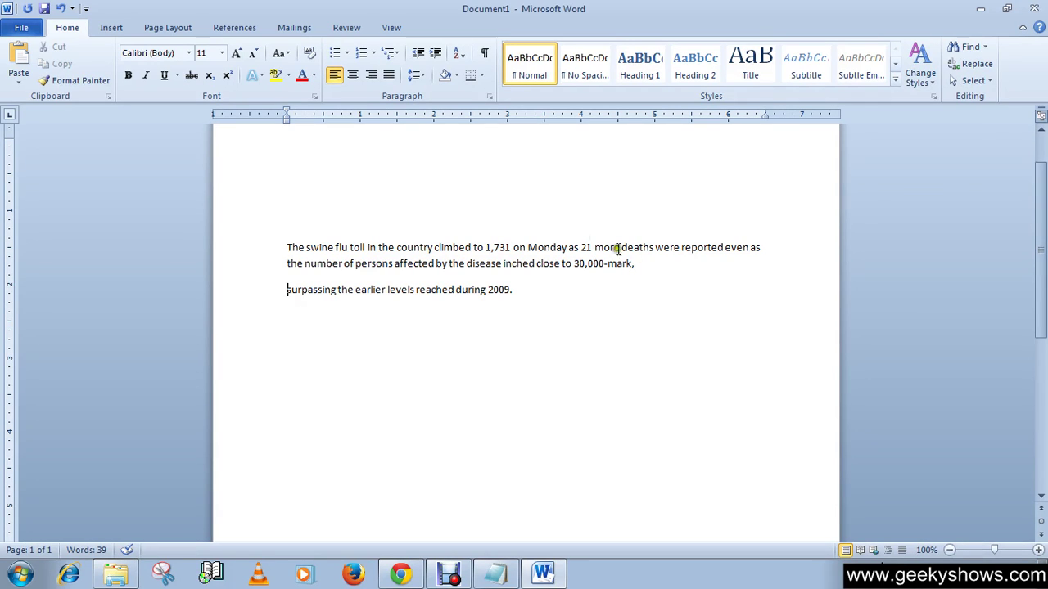
Select the swine flu paragraph from 'The' through 'mark,'.
click(447, 238)
click(289, 248)
drag(289, 247, 632, 265)
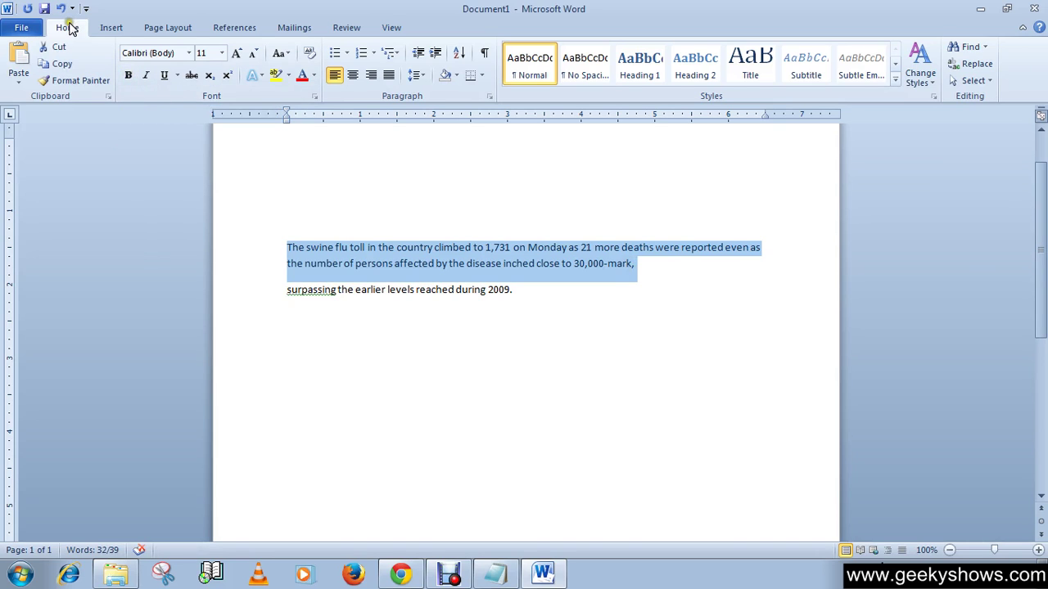
Make the selected swine flu paragraph bold at 24 pt.
click(128, 76)
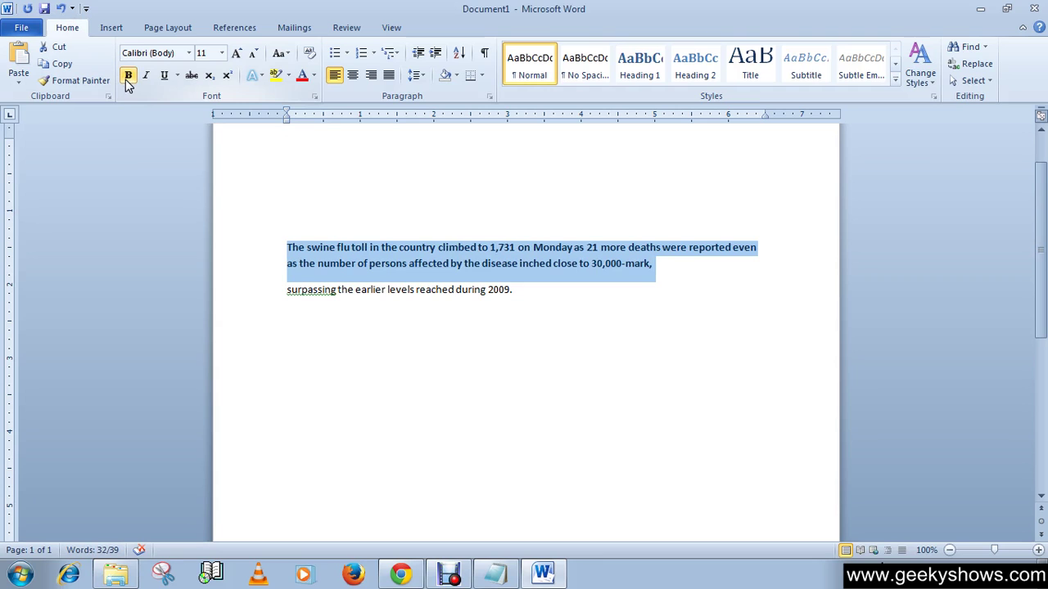
click(221, 53)
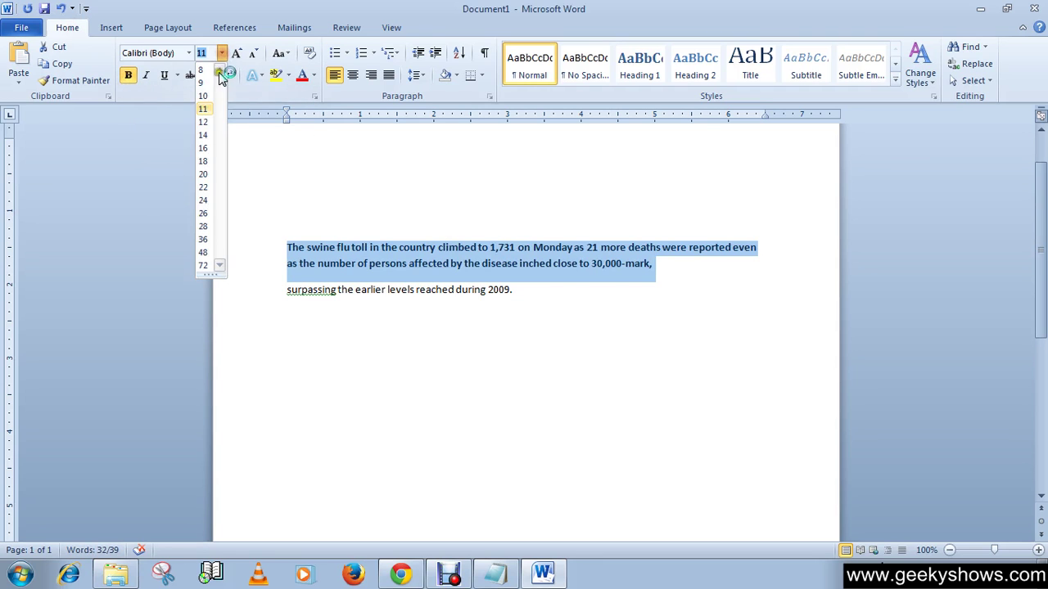
click(203, 200)
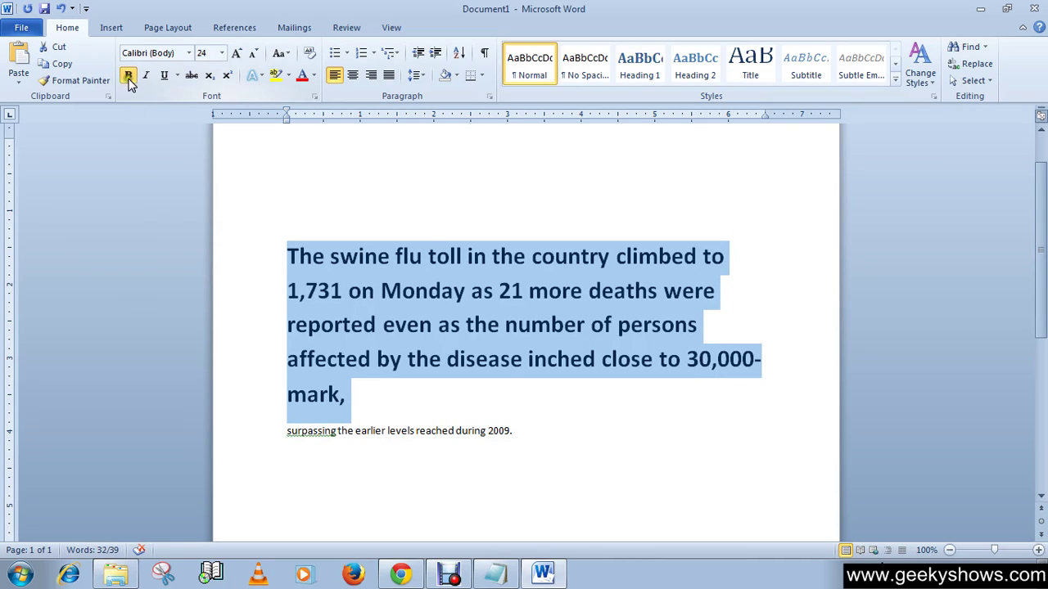
click(434, 402)
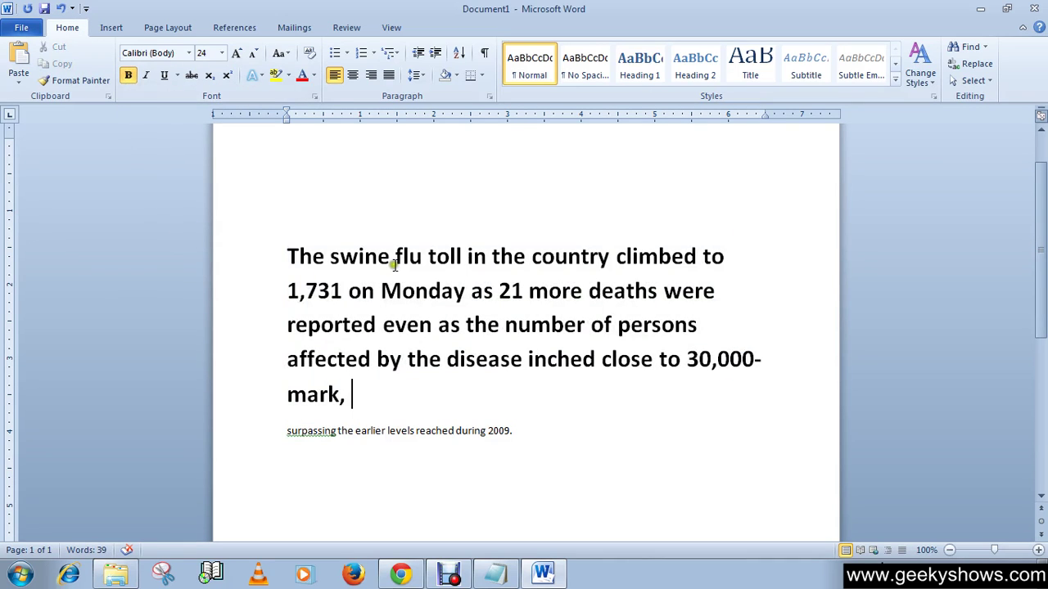
Remove bold from the swine flu paragraph, then make it bold again.
drag(350, 398, 288, 259)
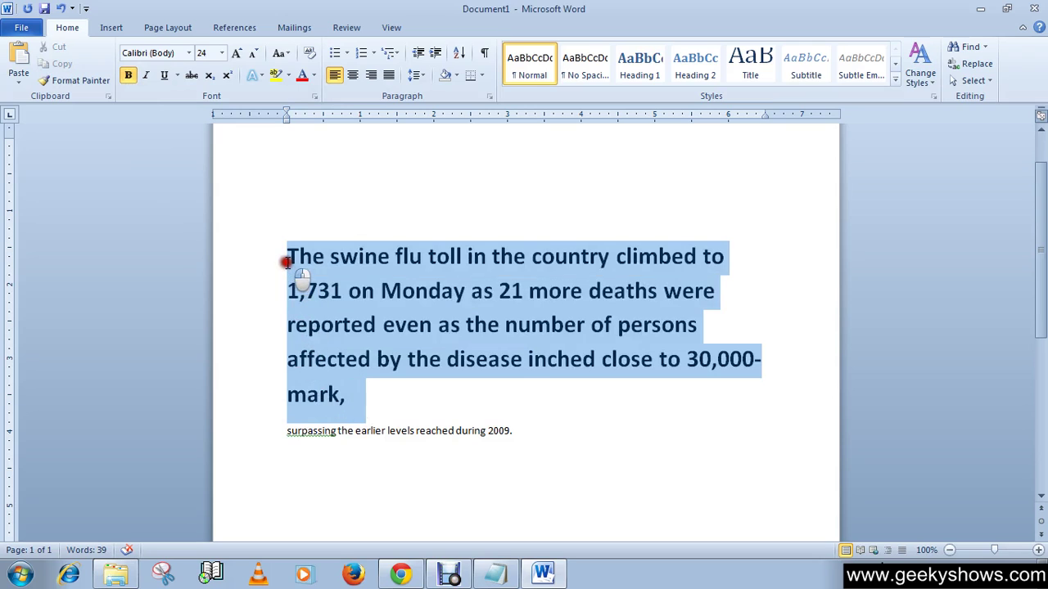
click(132, 78)
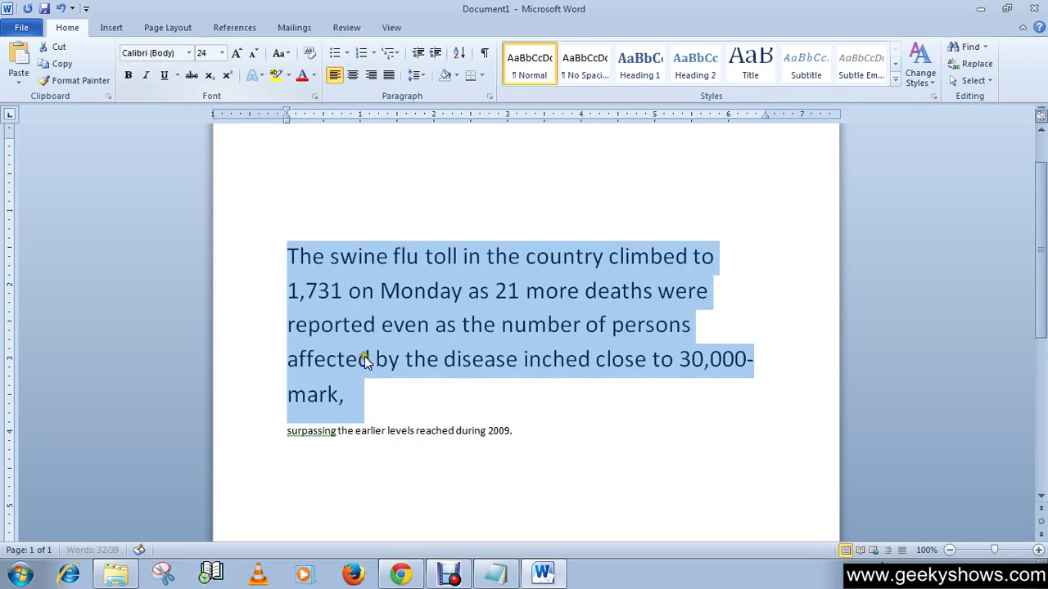
click(391, 407)
drag(368, 398, 279, 264)
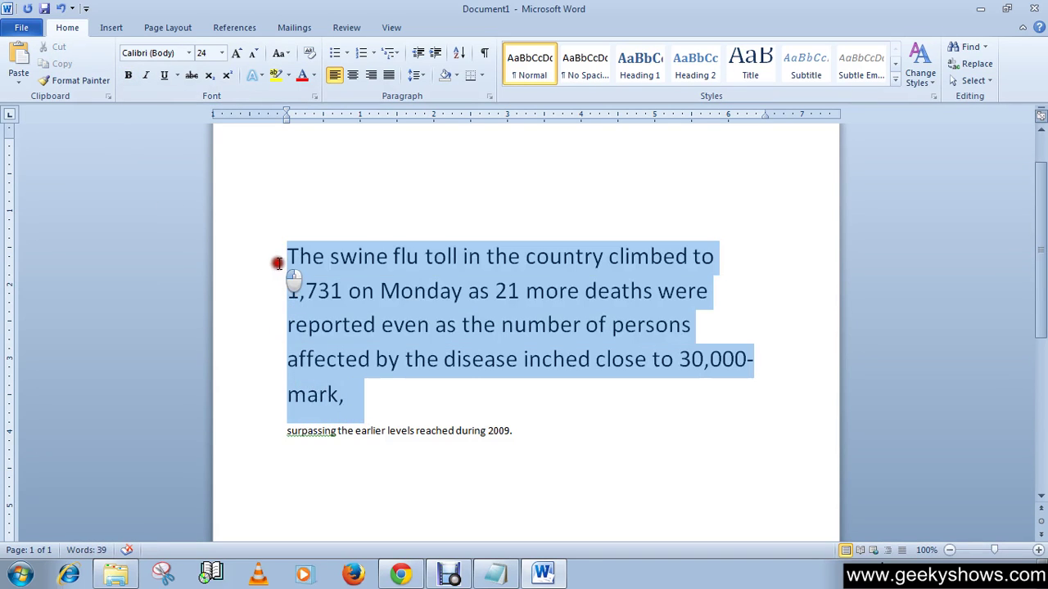
click(128, 75)
click(396, 412)
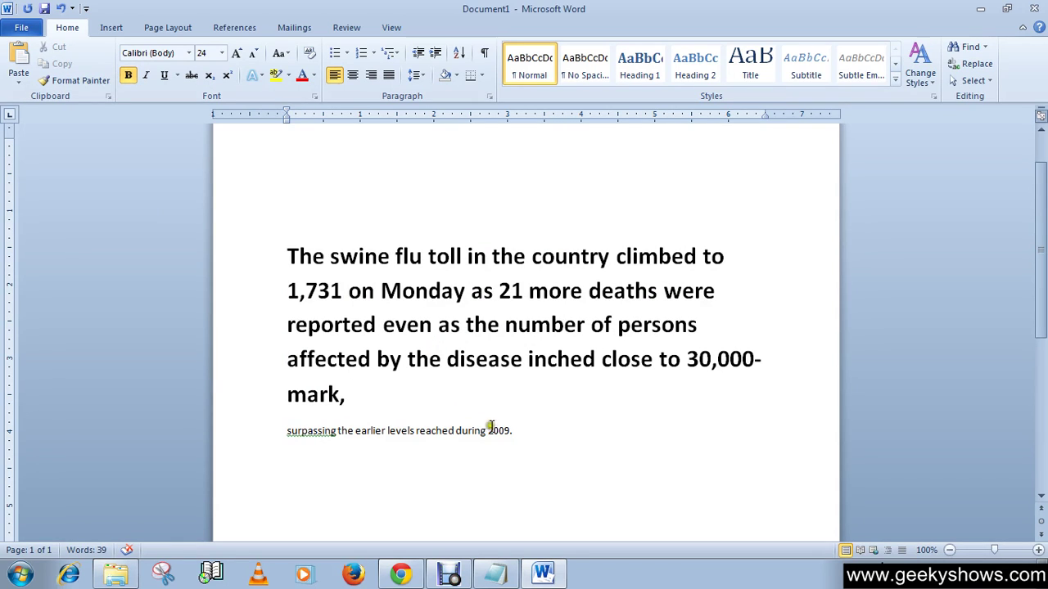
Italicize the bold paragraph so it reads bold italic.
drag(352, 394, 286, 260)
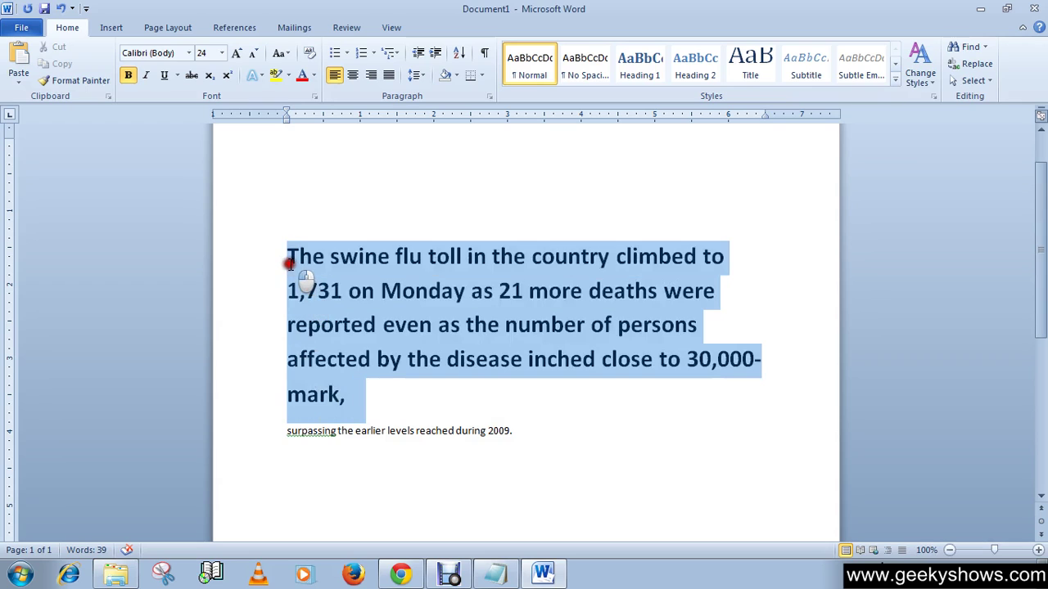
click(147, 80)
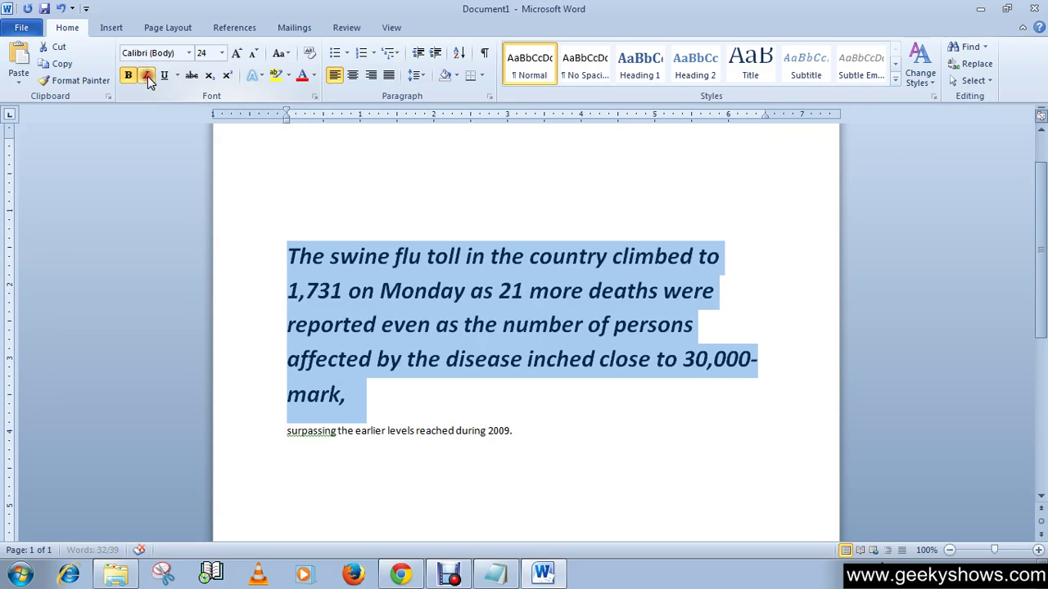
click(389, 398)
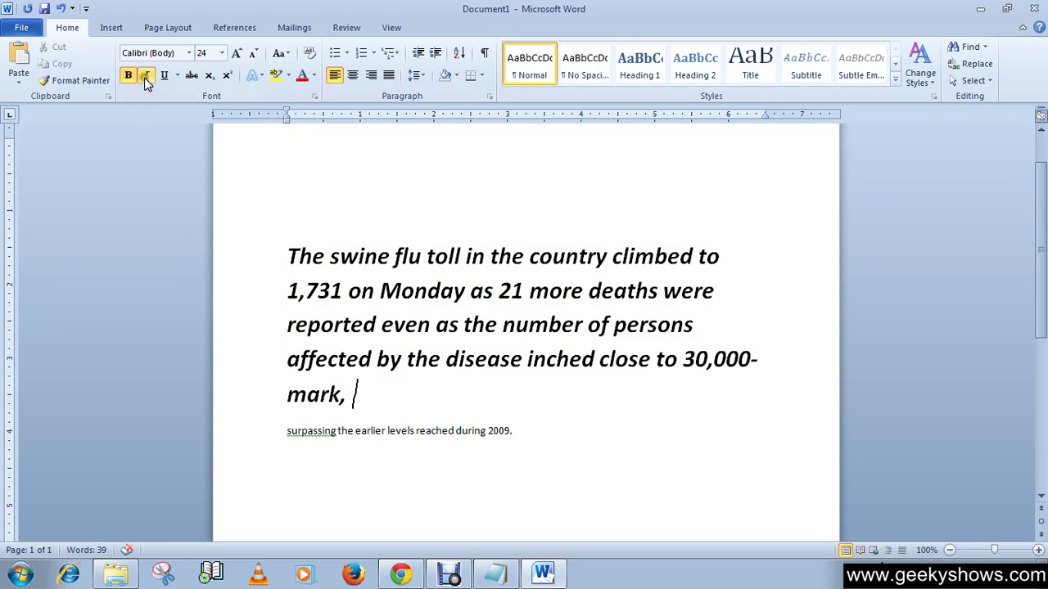
Underline the whole bold italic swine flu paragraph.
click(358, 400)
drag(358, 400, 290, 258)
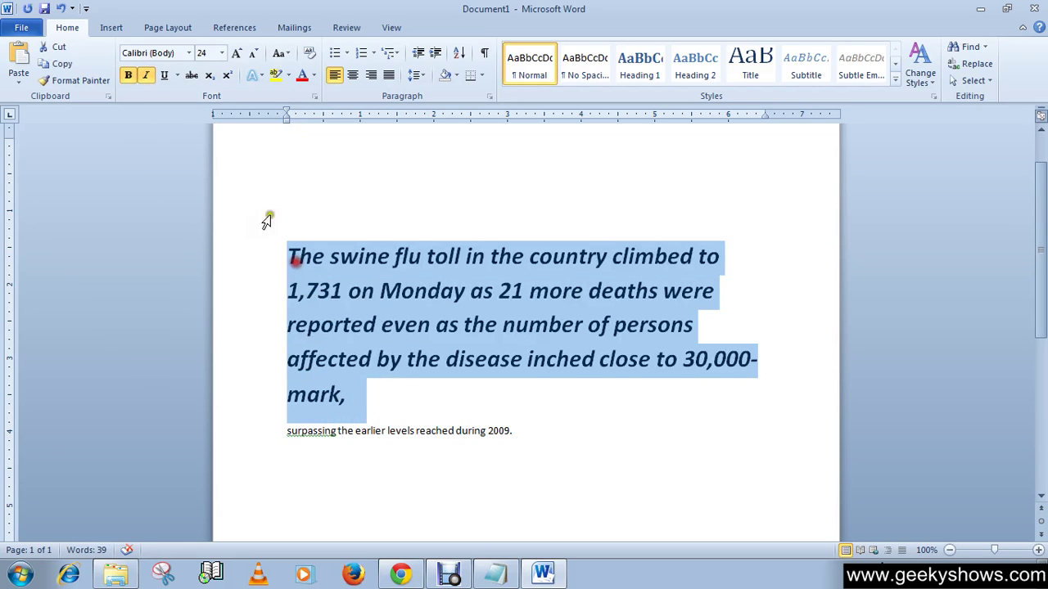
click(166, 76)
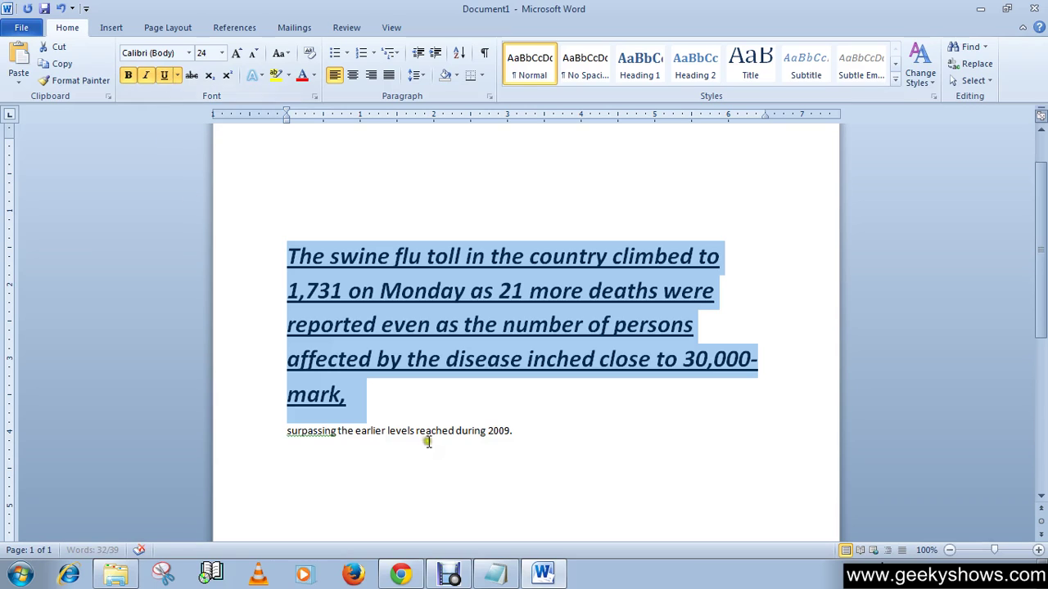
click(416, 403)
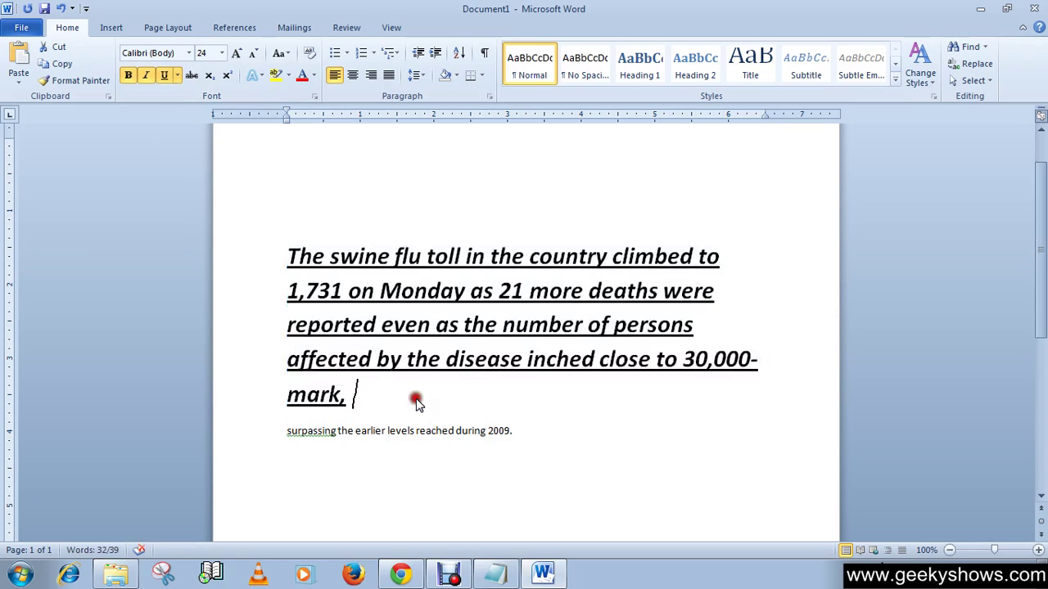
Turn off bold, italic and underline on the paragraph, leaving plain 24 pt text.
drag(352, 396, 270, 229)
click(129, 75)
click(146, 76)
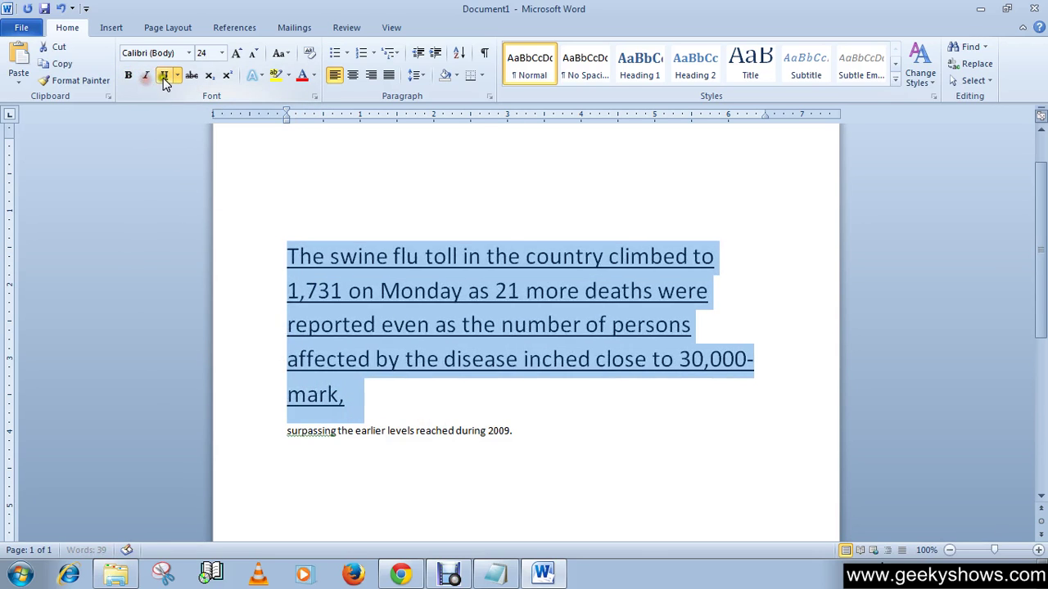
click(163, 75)
click(417, 396)
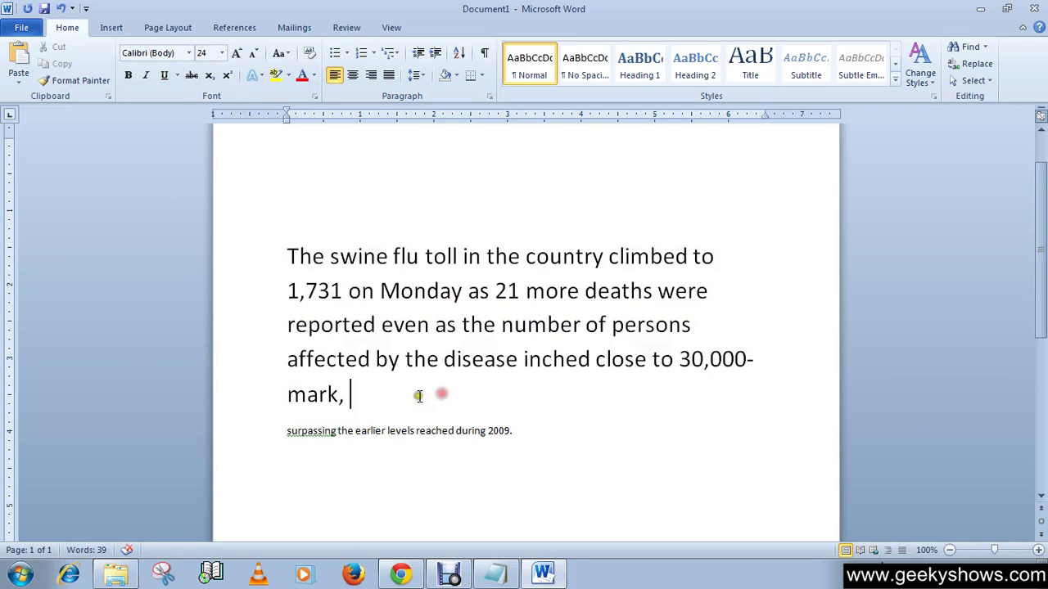
drag(352, 396, 295, 173)
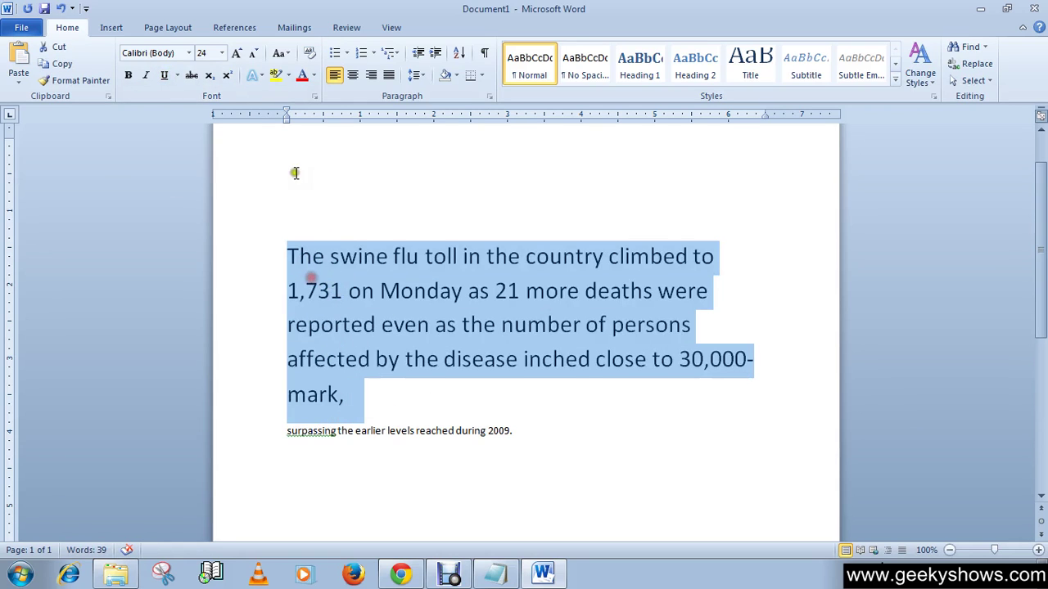
click(128, 76)
click(409, 401)
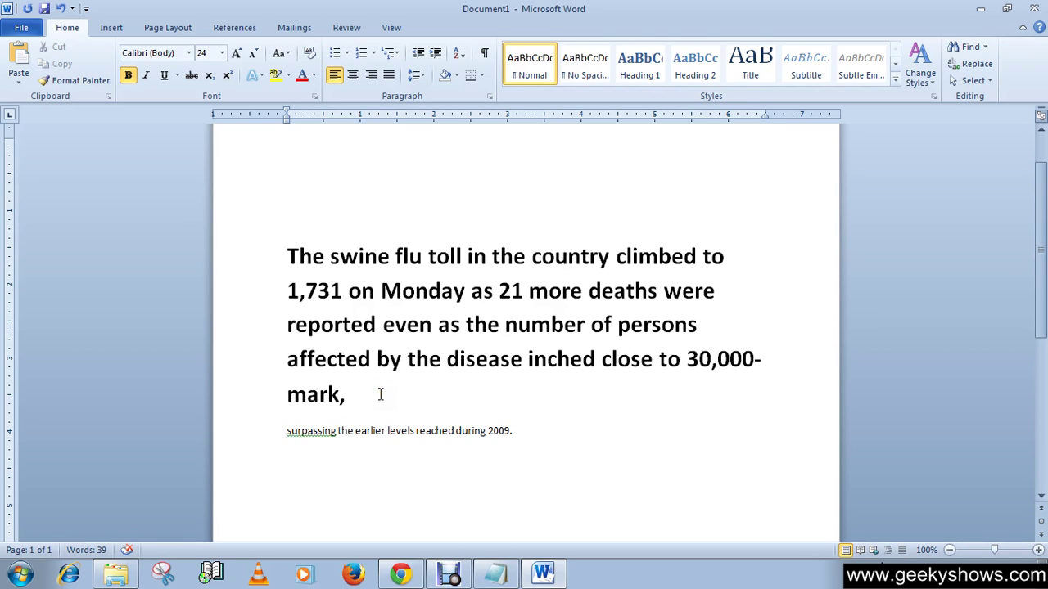
click(416, 366)
drag(353, 400, 290, 260)
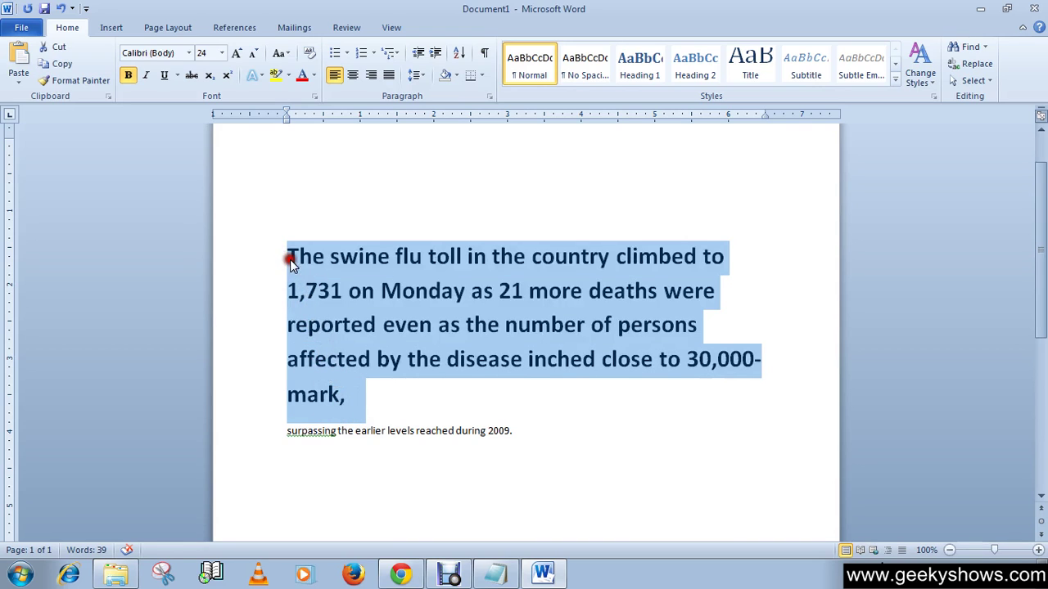
click(131, 76)
click(367, 402)
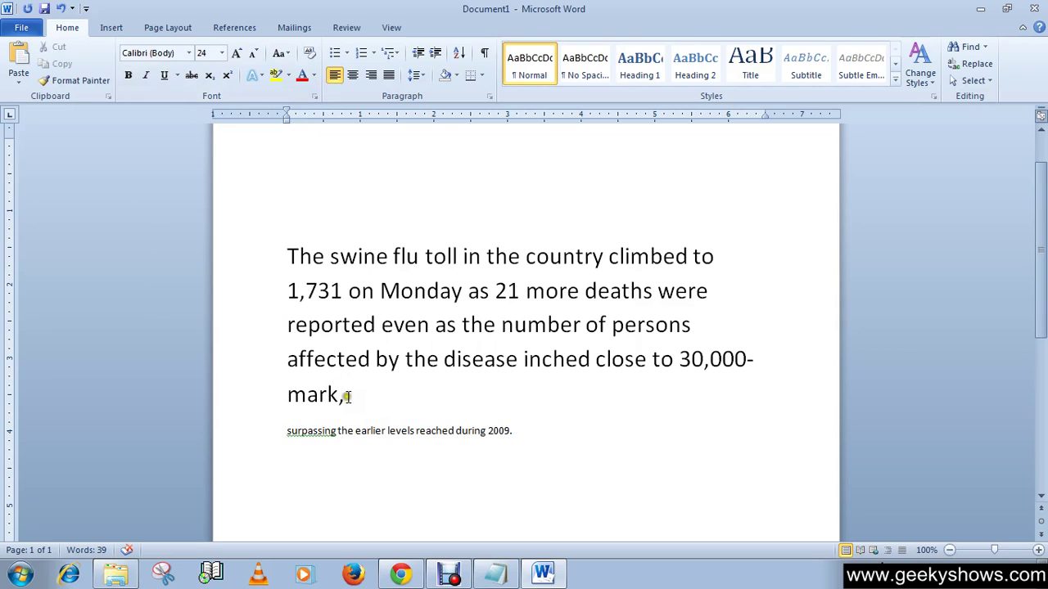
drag(351, 394, 292, 262)
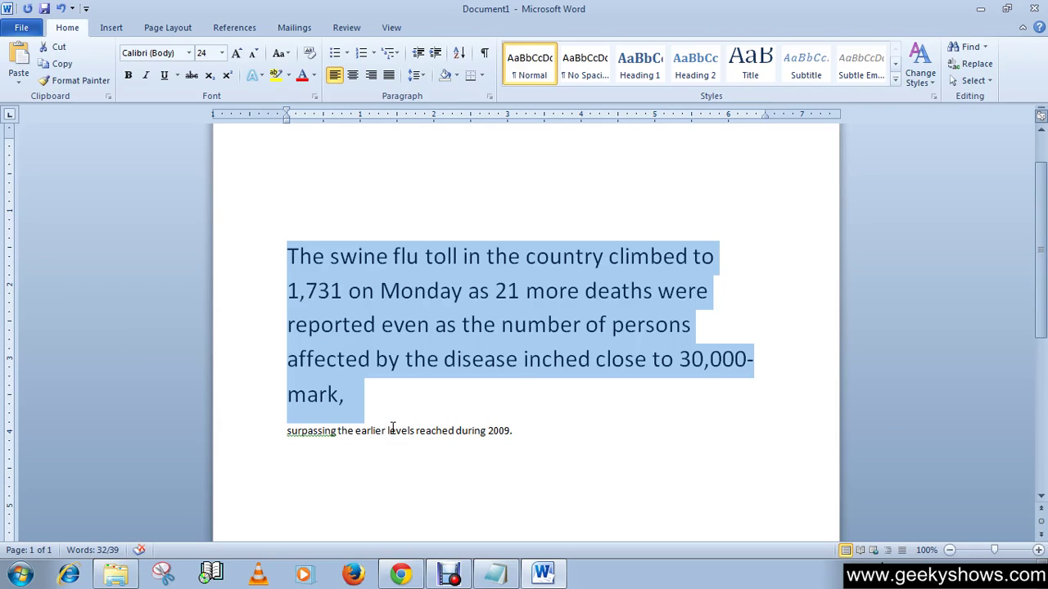
key(ctrl+b)
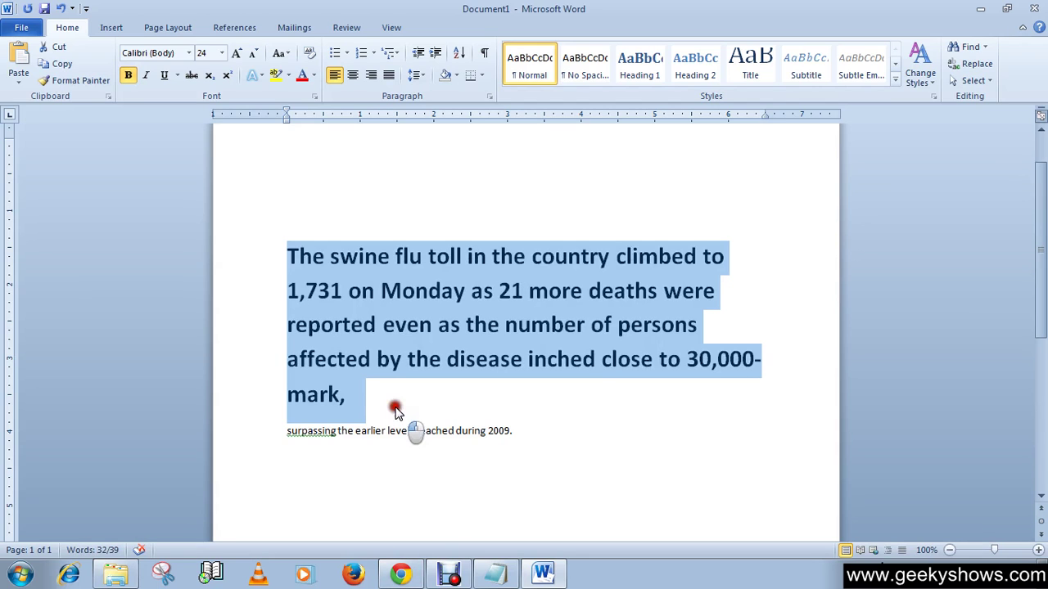
click(396, 408)
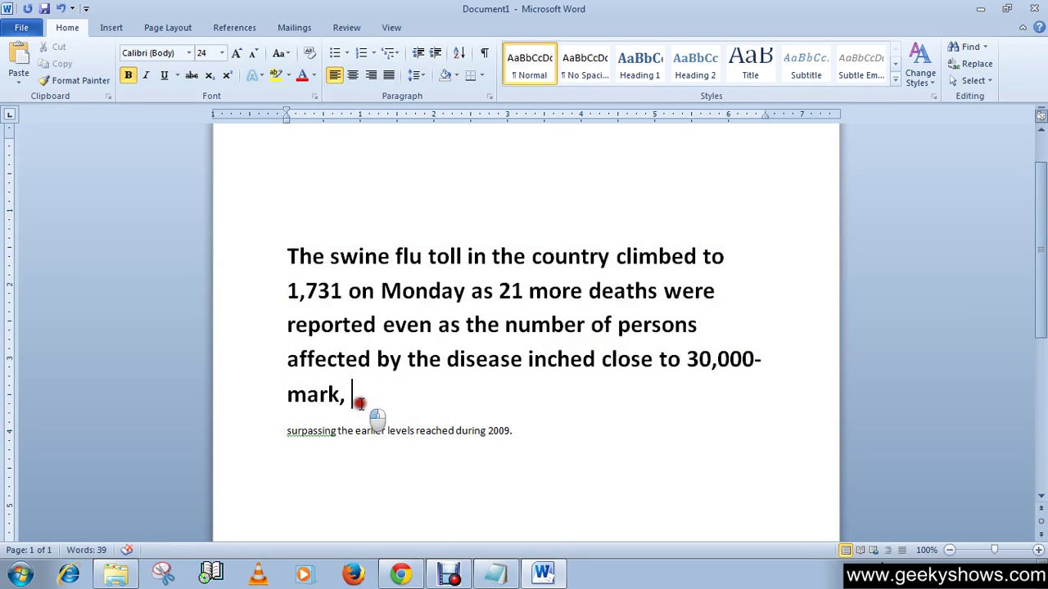
drag(361, 405, 288, 264)
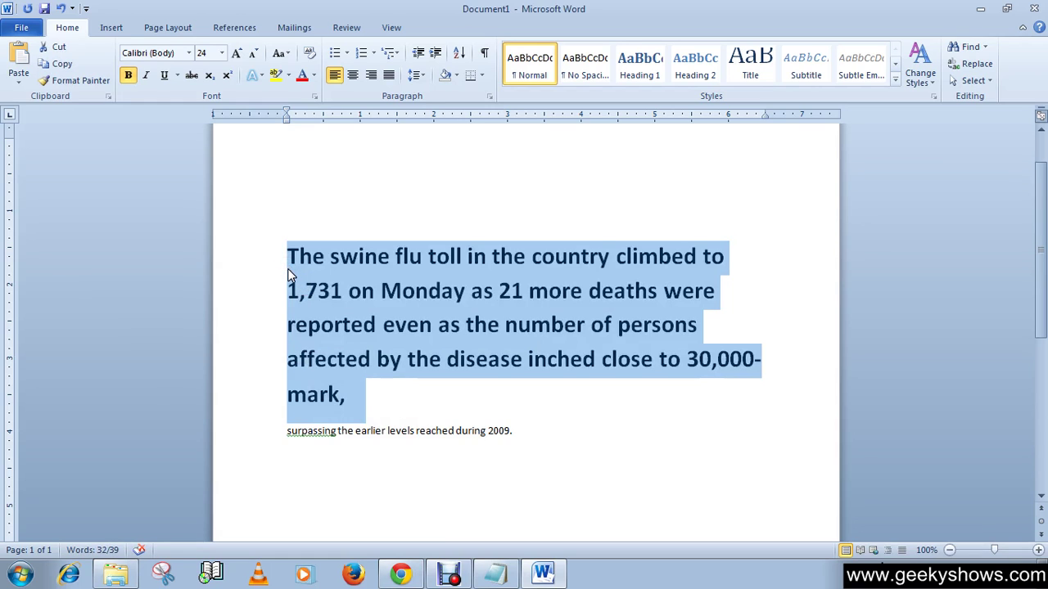
key(ctrl+i)
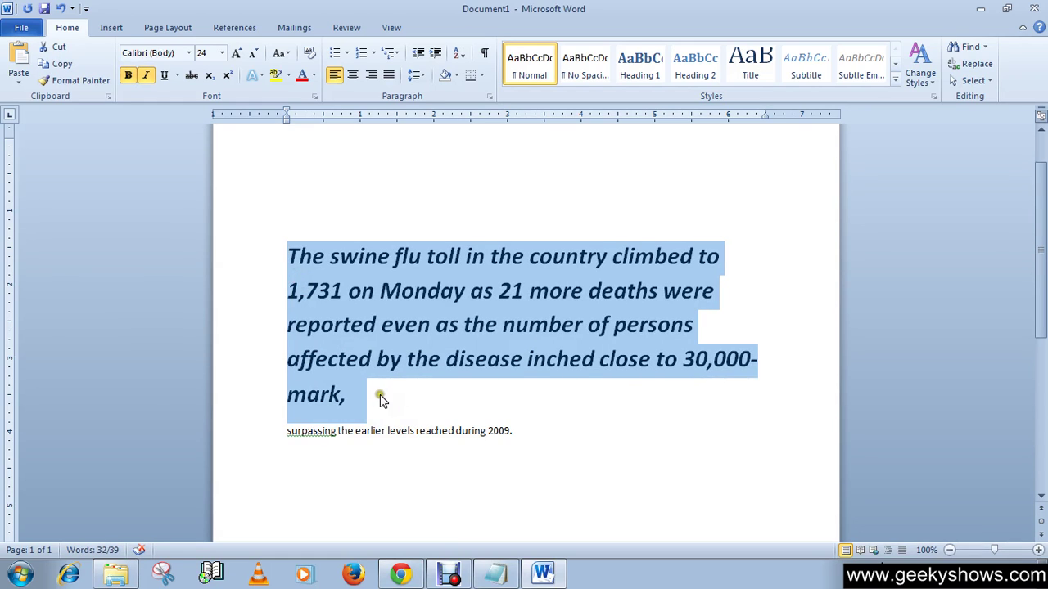
click(350, 396)
drag(351, 396, 284, 262)
key(ctrl+u)
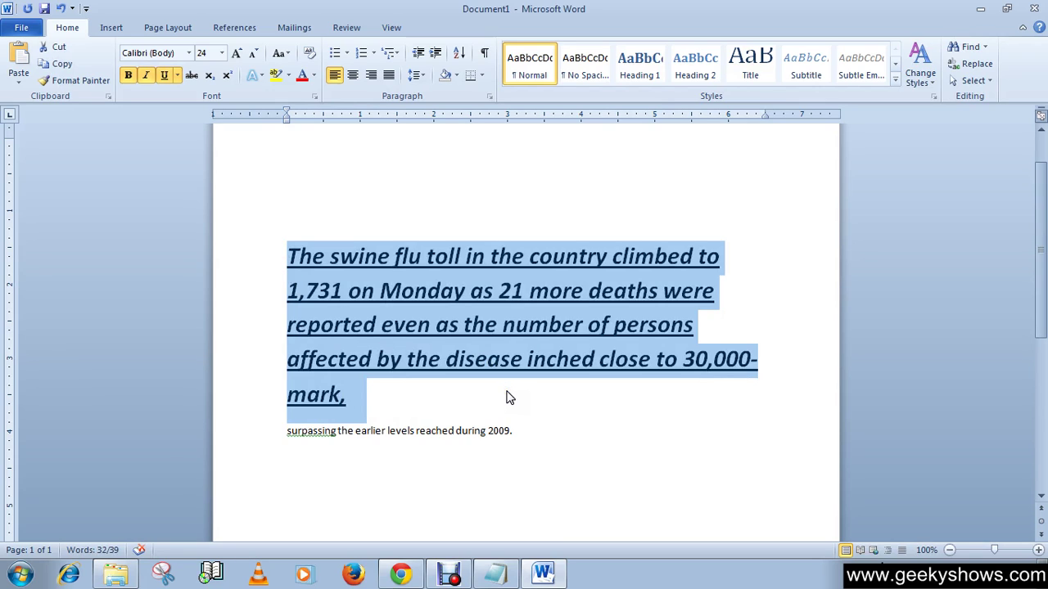
key(ctrl+u)
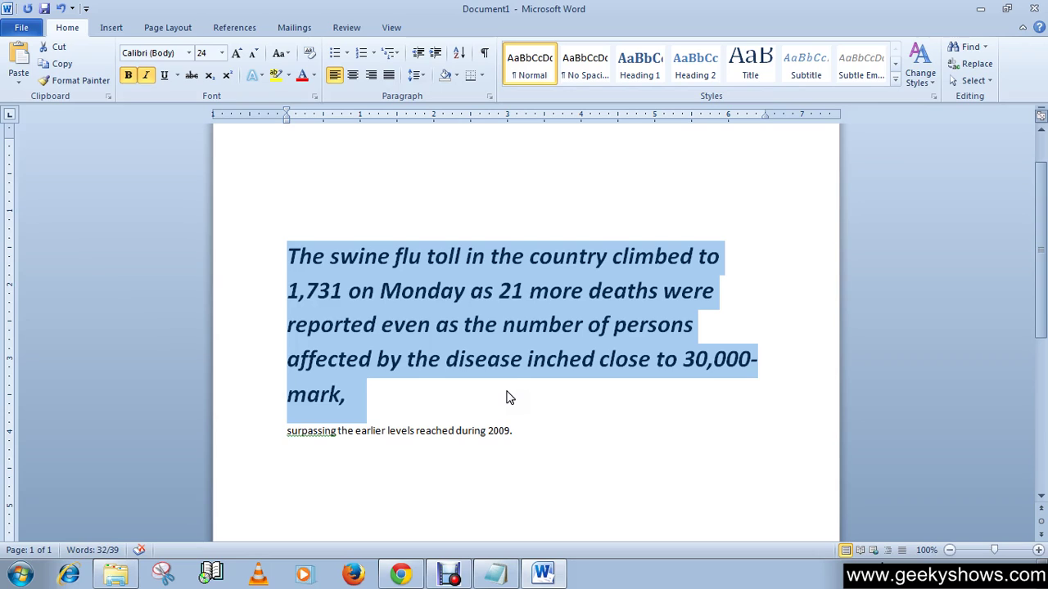
key(ctrl+b)
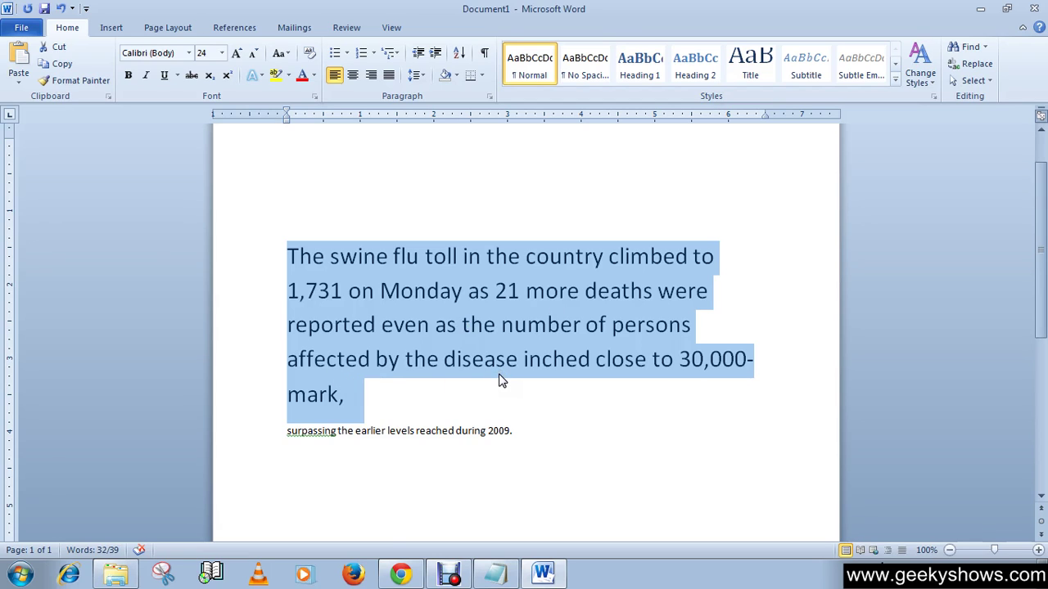
click(419, 398)
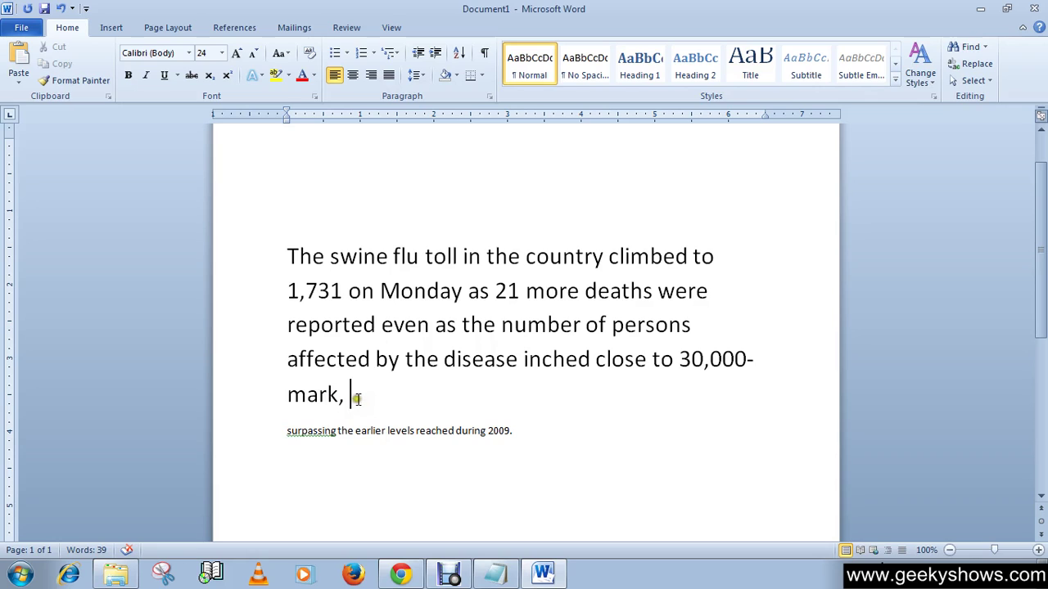
Type bold 'animal', then bold italic filler words ending 'jh hjk'.
click(128, 75)
text(ani)
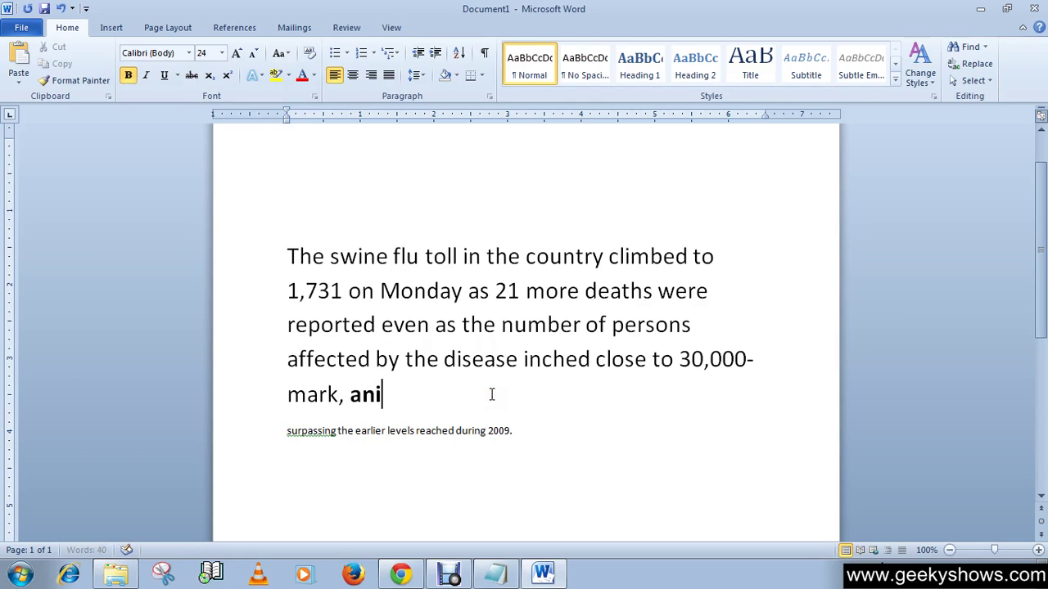
text(mal)
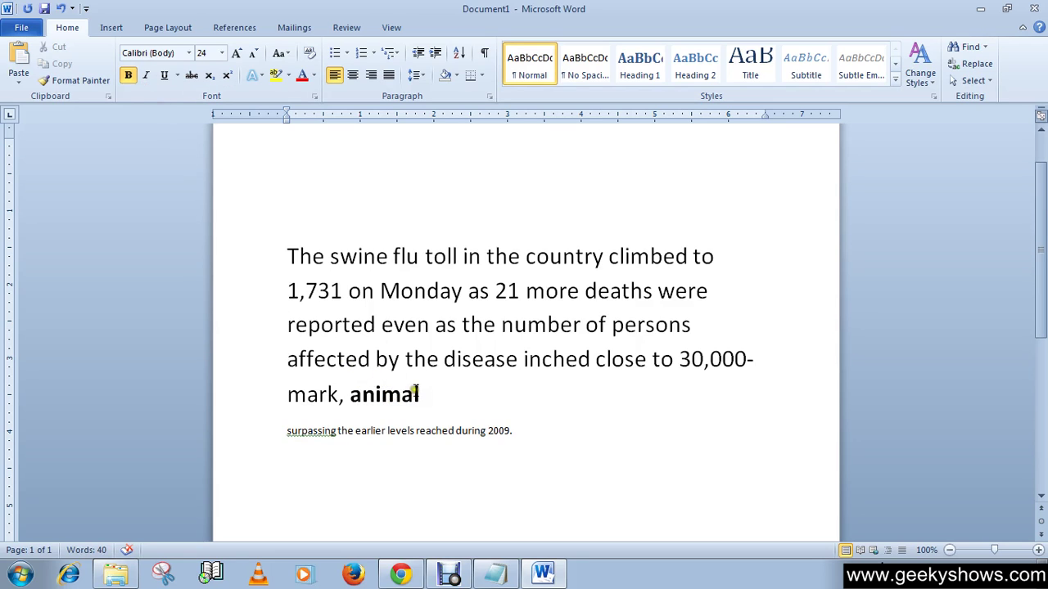
click(145, 79)
text(hghg)
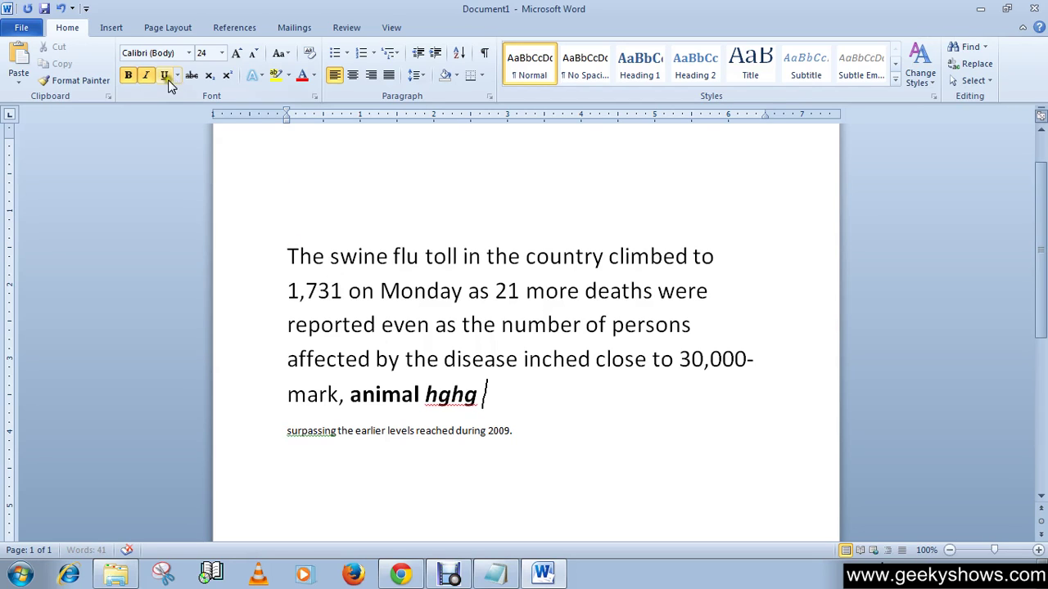
text( hghjgjhgh)
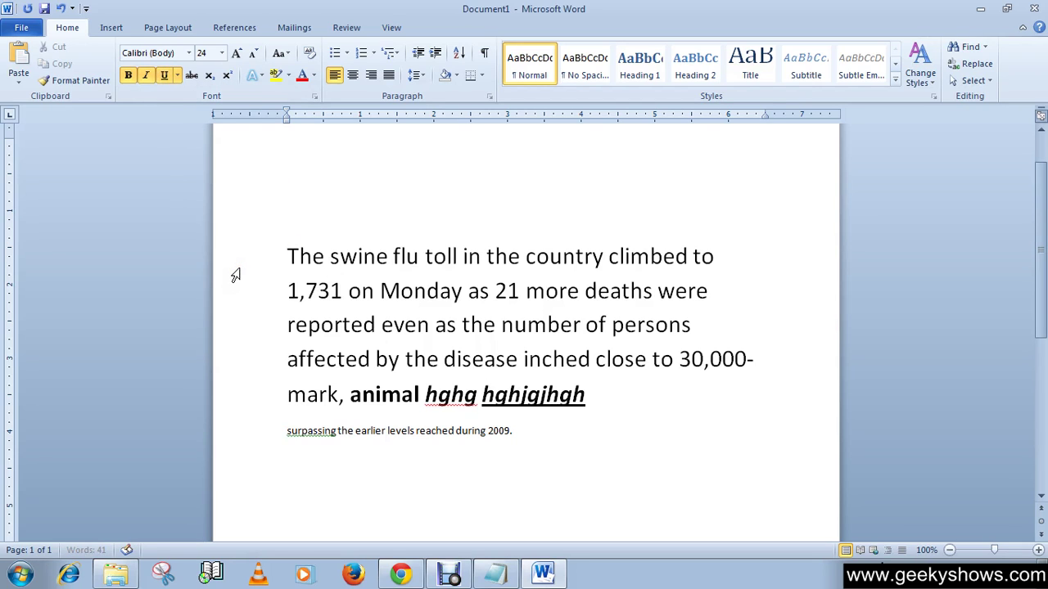
text( hghghj gghj )
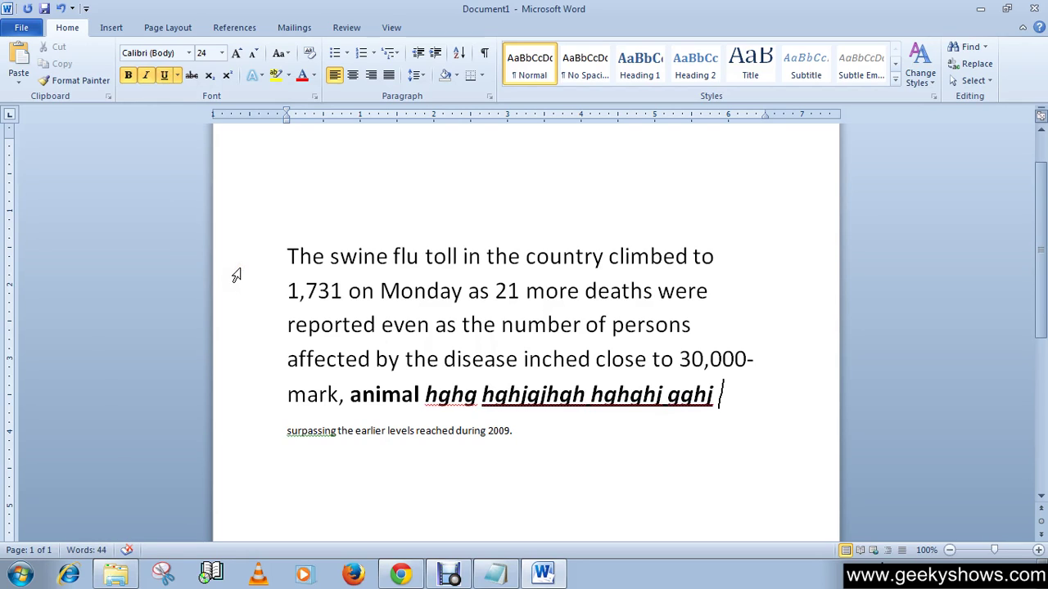
text(hghg)
text( g)
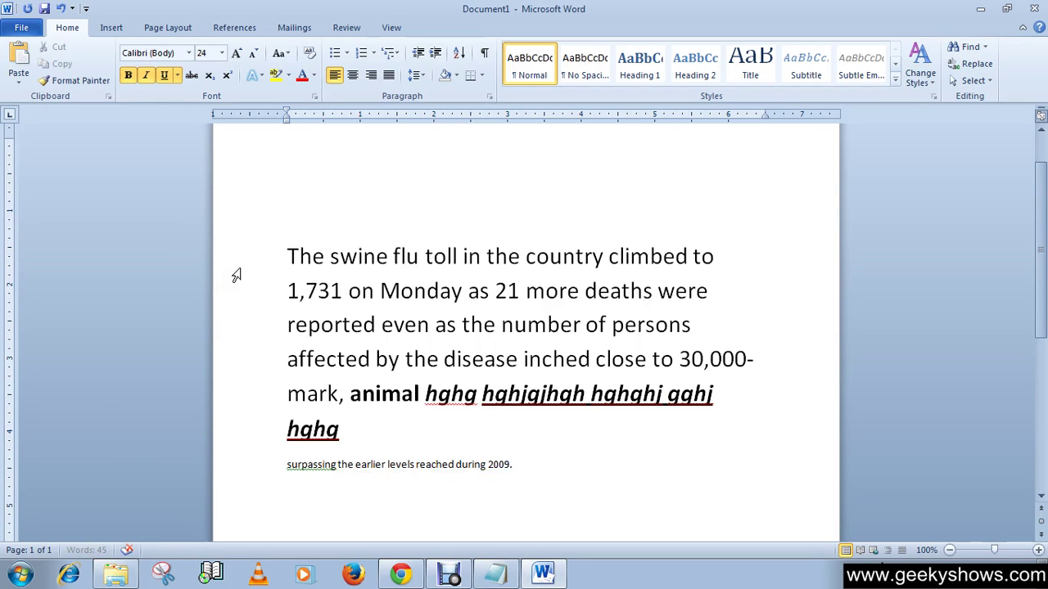
text(gh jhjk jh hjk)
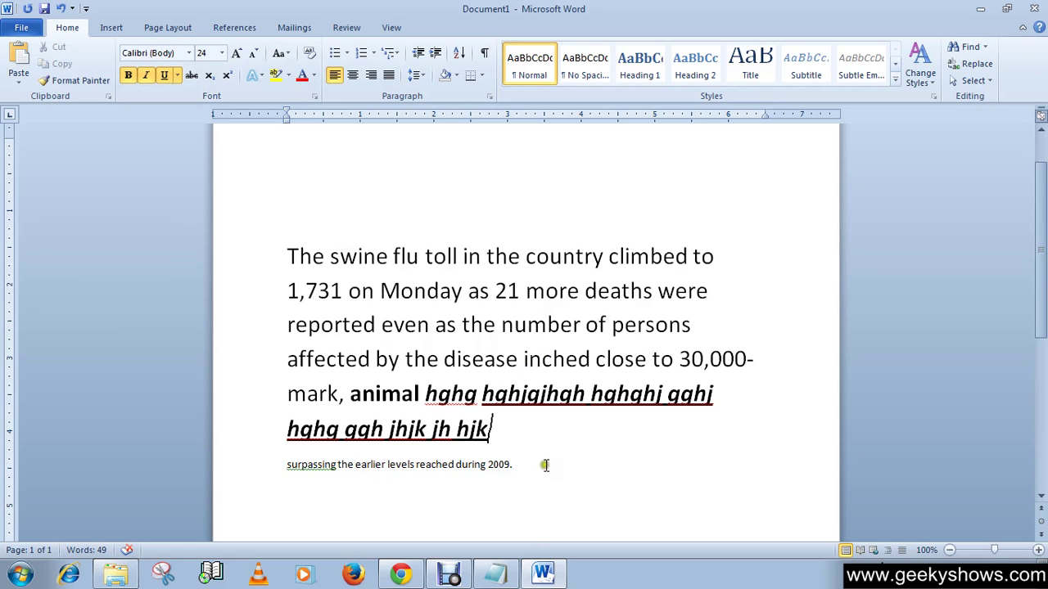
Place the caret after 'jh hjk', type 'hghg', then erase it with Backspace.
click(492, 455)
click(509, 434)
text(hghg)
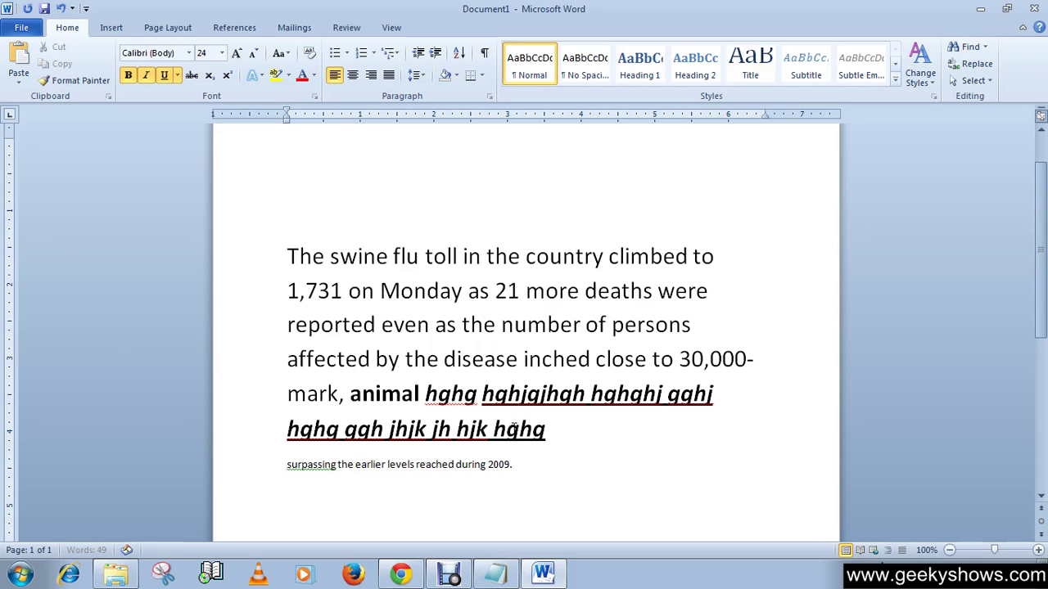
key(BackSpace)
key(BackSpace)
key(BackSpace)
key(BackSpace)
key(BackSpace)
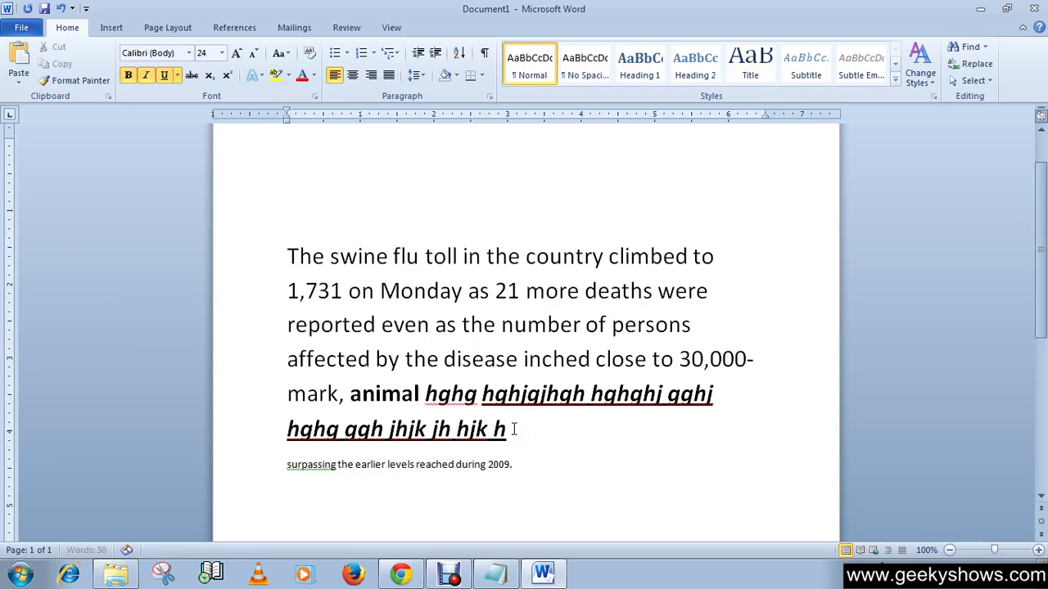
Turn off bold, italic and underline, then type plain 'hghjghgj hhjgjh hghj'.
click(128, 74)
click(146, 75)
click(164, 74)
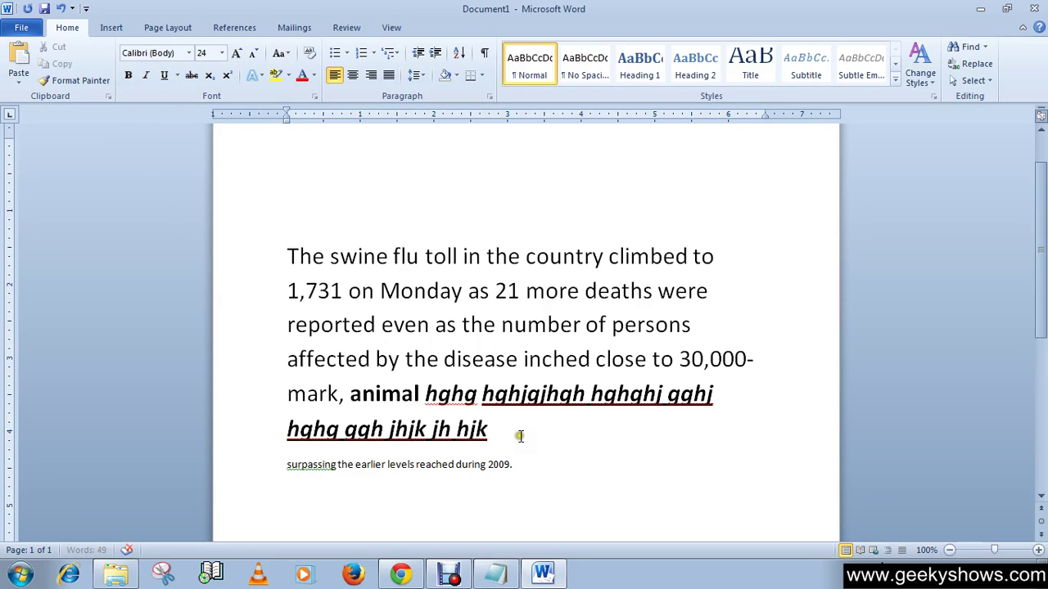
text(hghjghgj hhjgjh hghj)
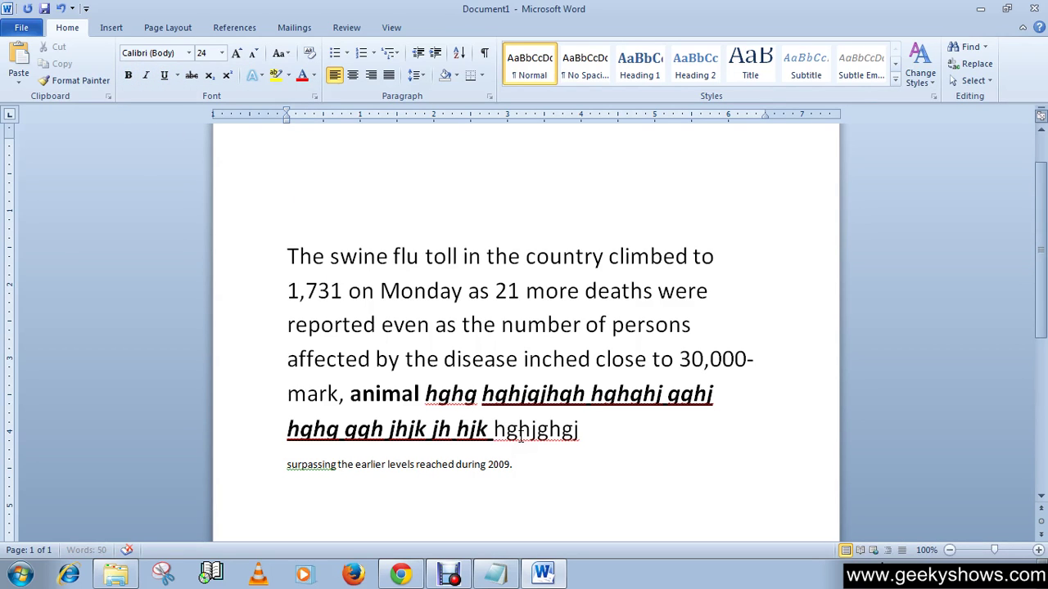